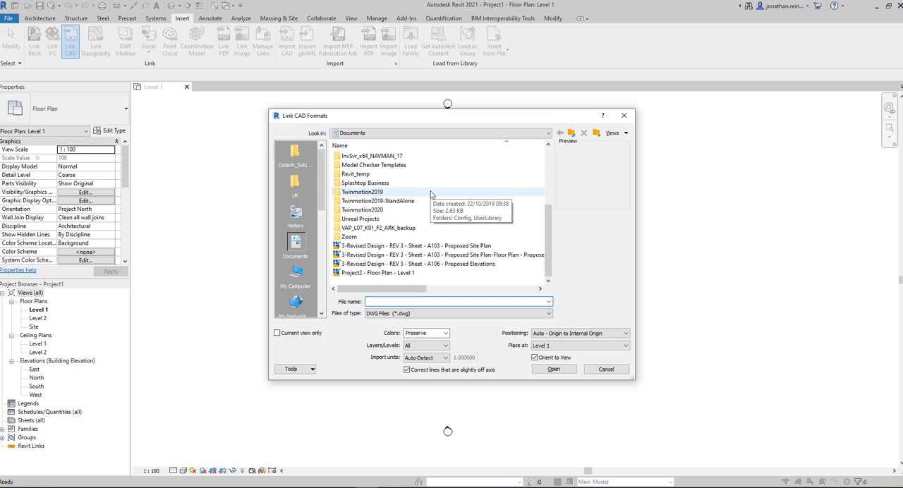
Step: Link the Project2 - Floor Plan - Level 1 drawing with import units in millimeters and colors set to Black and White
{"action": "left_click", "coordinate": [389, 274]}
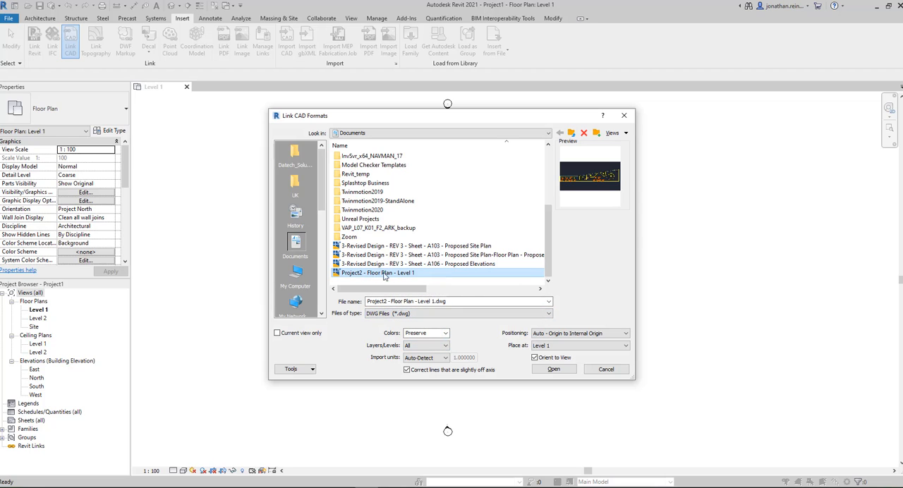
{"action": "left_click", "coordinate": [431, 358]}
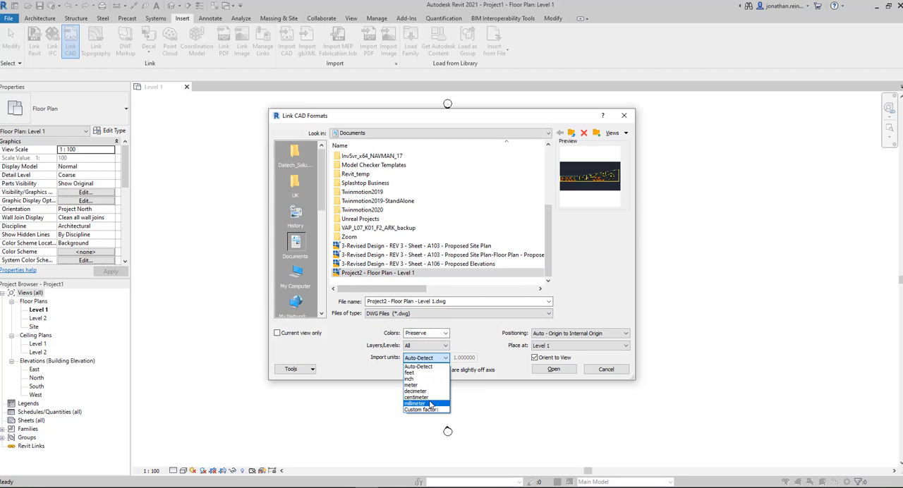
{"action": "left_click", "coordinate": [431, 404]}
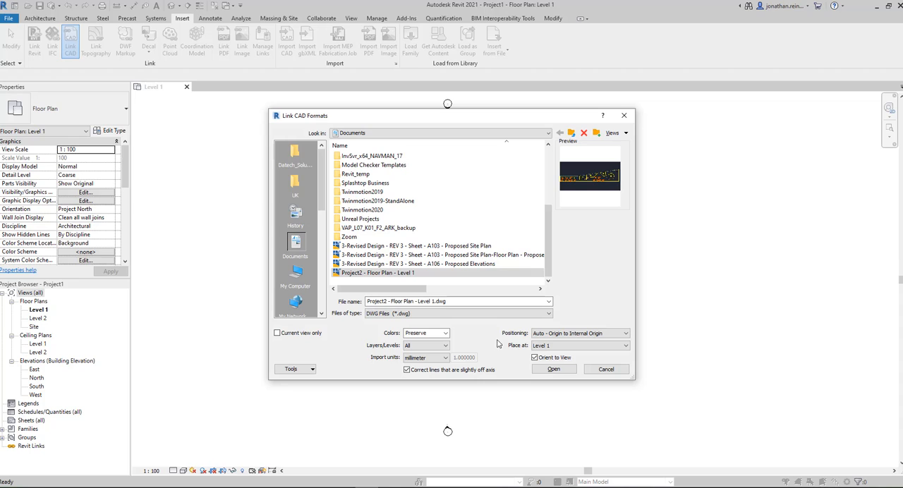
{"action": "left_click", "coordinate": [430, 333]}
{"action": "left_click", "coordinate": [430, 355]}
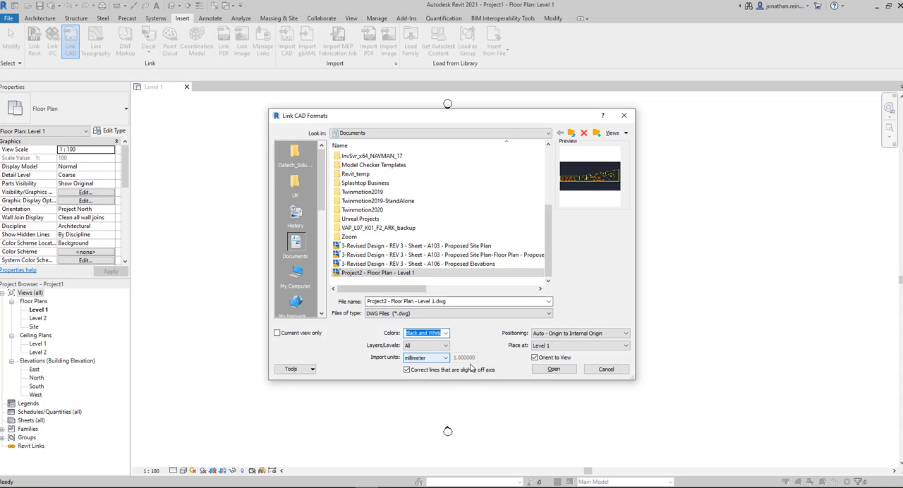
{"action": "left_click", "coordinate": [554, 369]}
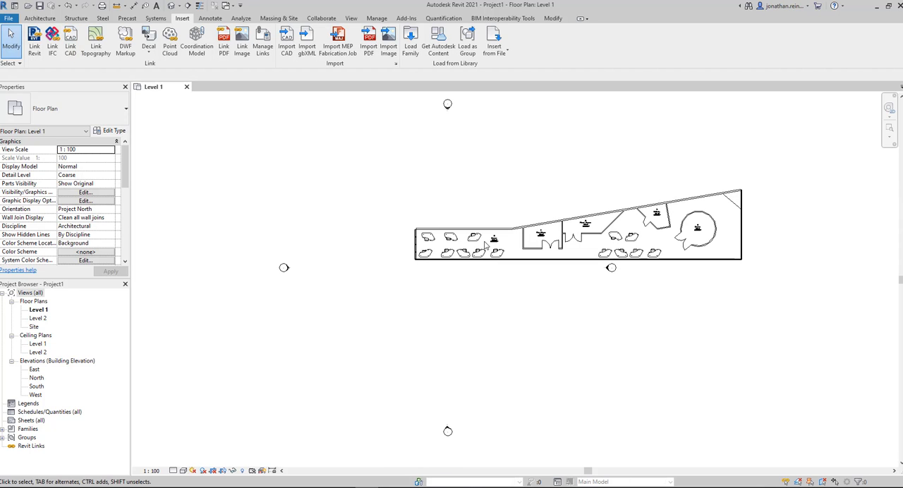
{"action": "left_click", "coordinate": [521, 261]}
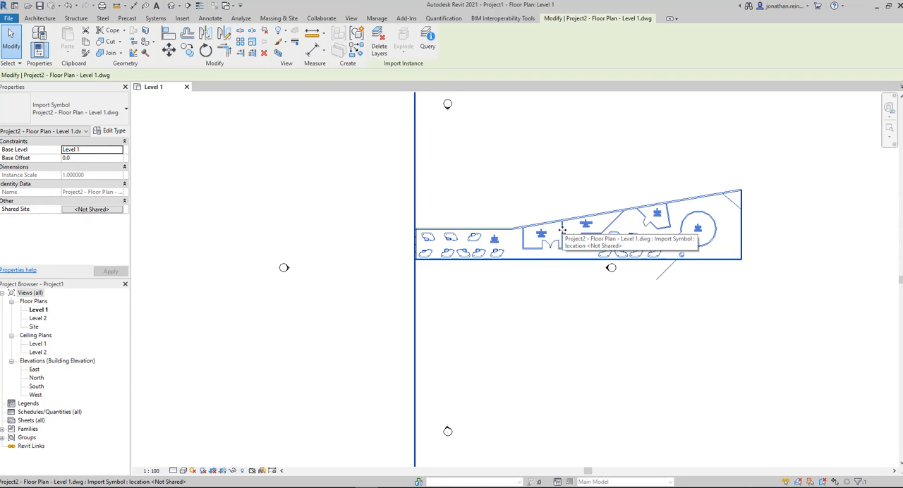
{"action": "middle_click_drag", "start_coordinate": [558, 326], "coordinate": [489, 339]}
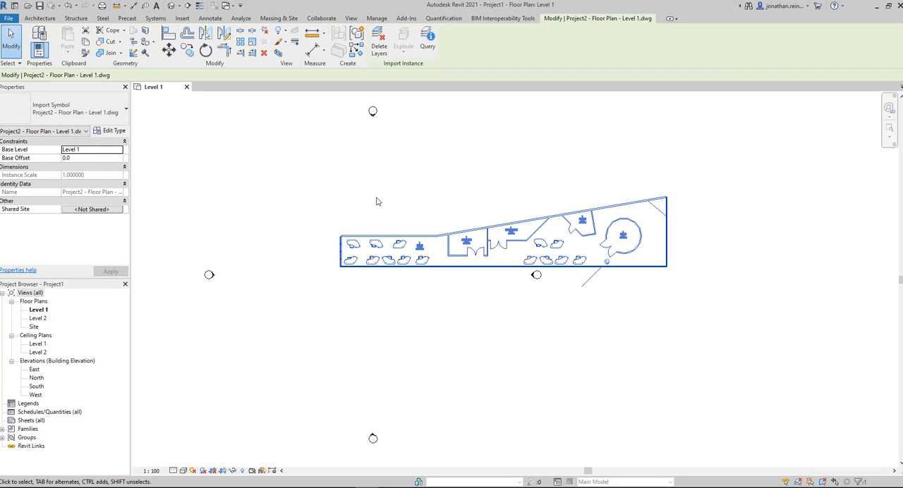
{"action": "middle_click_drag", "start_coordinate": [423, 192], "coordinate": [350, 185]}
{"action": "left_click", "coordinate": [285, 187]}
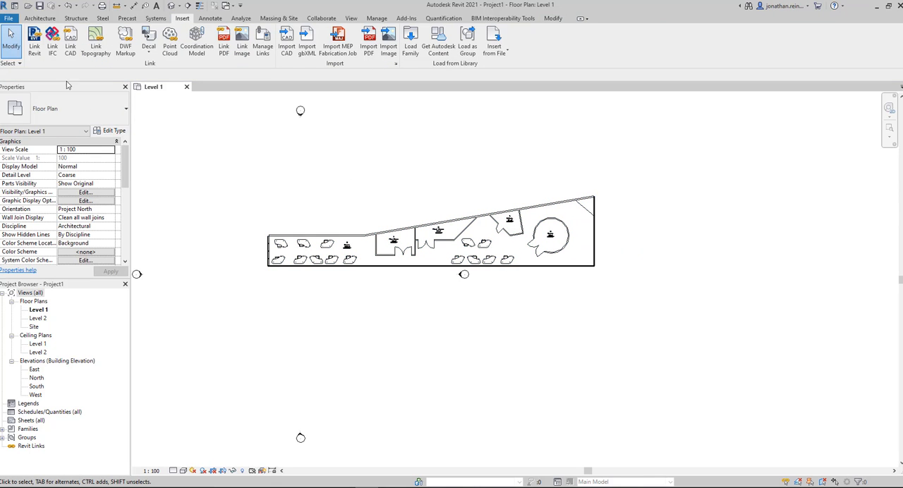
{"action": "left_click", "coordinate": [40, 18]}
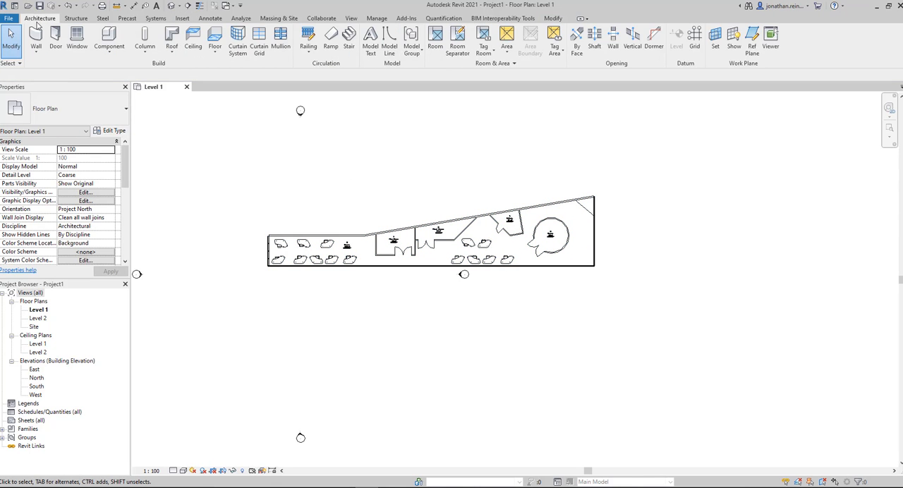
{"action": "left_click", "coordinate": [36, 39]}
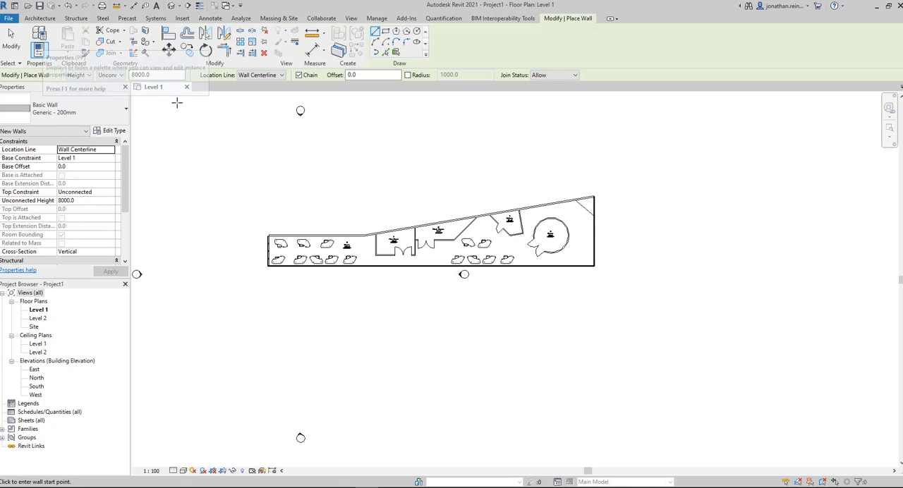
{"action": "scroll", "coordinate": [269, 189], "scroll_direction": "up", "scroll_amount": 1}
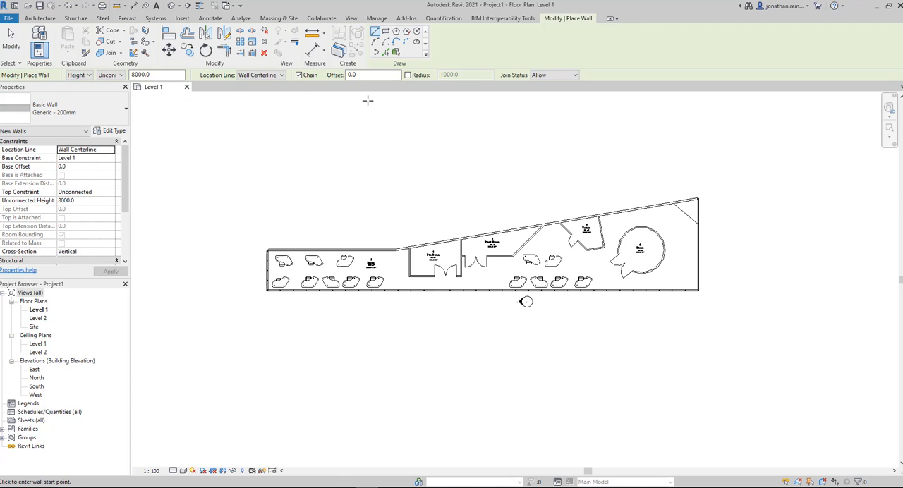
{"action": "left_click", "coordinate": [312, 55]}
{"action": "scroll", "coordinate": [269, 281], "scroll_direction": "up", "scroll_amount": 10}
{"action": "left_click", "coordinate": [269, 281]}
{"action": "key", "text": "Escape"}
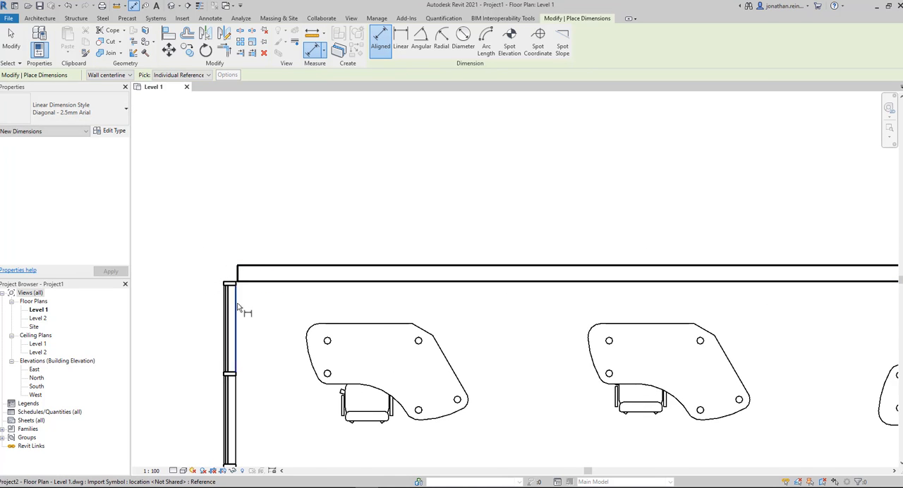
{"action": "scroll", "coordinate": [353, 240], "scroll_direction": "down", "scroll_amount": 6}
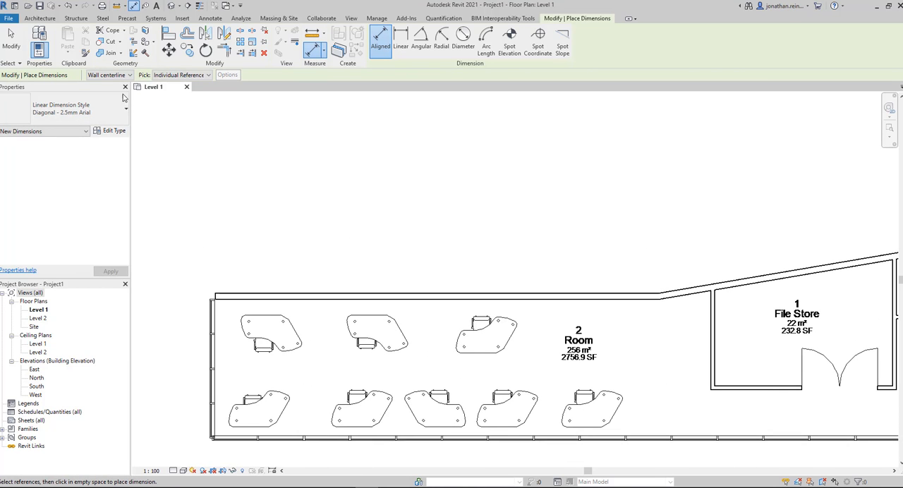
{"action": "key", "text": "Escape"}
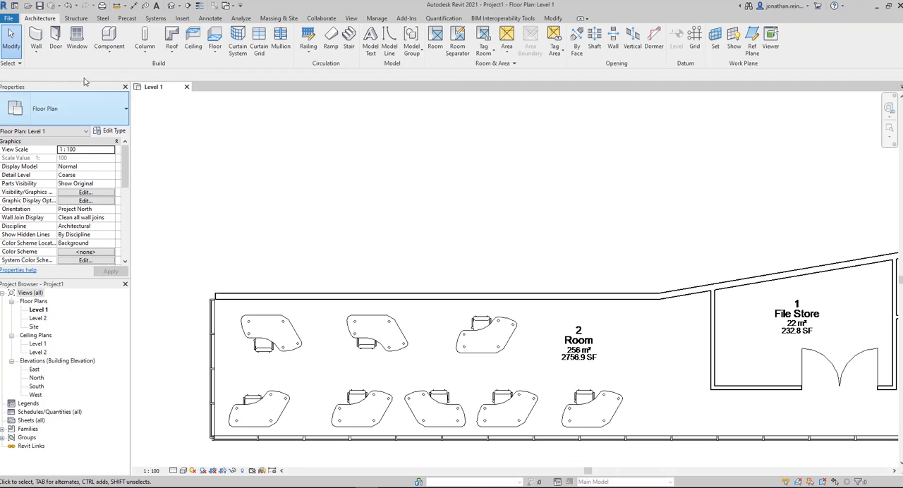
Step: Using Pick Lines, place a Generic - 200mm wall with location line Finish Face: Exterior along the straight outer edge above the desks
{"action": "left_click", "coordinate": [35, 39]}
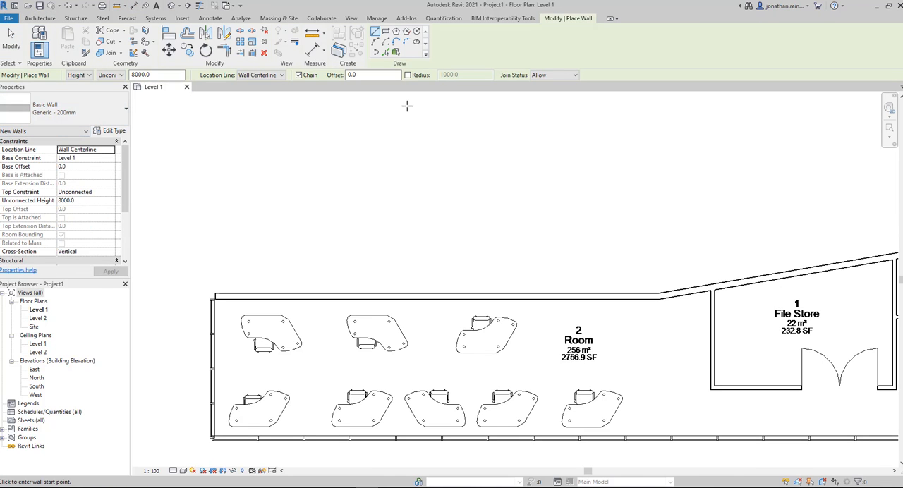
{"action": "left_click", "coordinate": [386, 53]}
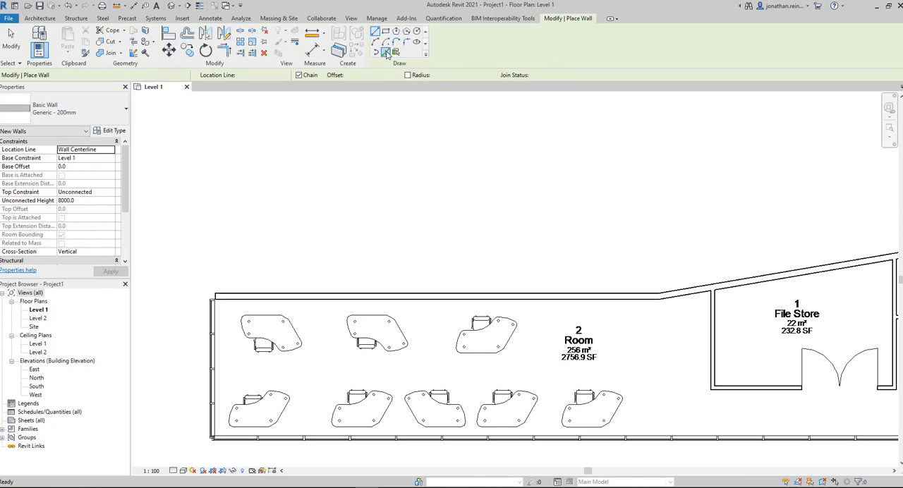
{"action": "left_click", "coordinate": [111, 150]}
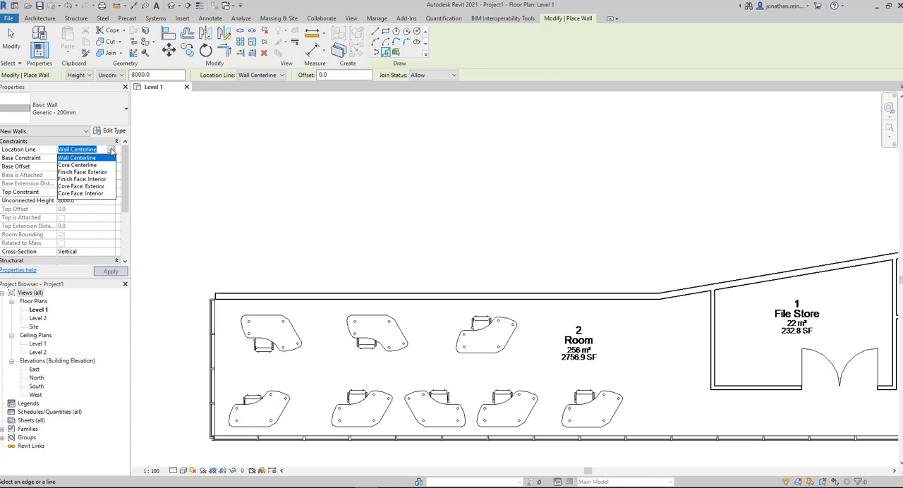
{"action": "left_click", "coordinate": [96, 173]}
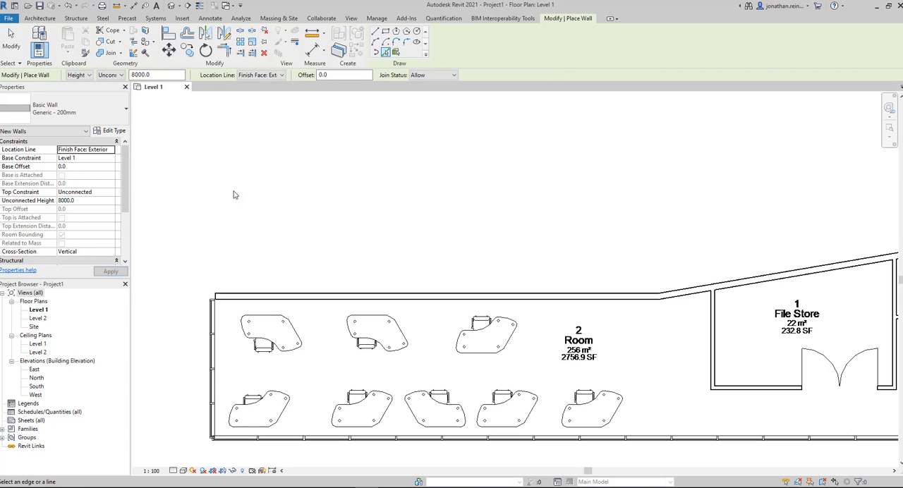
{"action": "scroll", "coordinate": [204, 282], "scroll_direction": "up", "scroll_amount": 3}
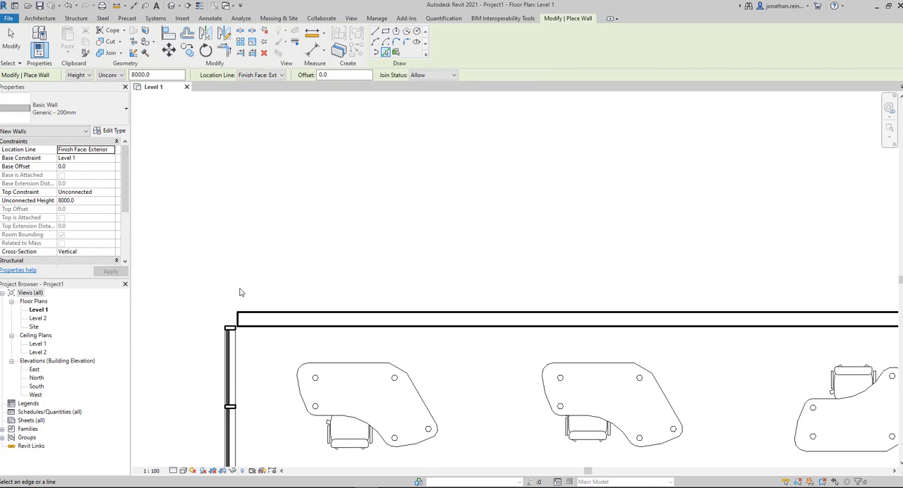
{"action": "scroll", "coordinate": [246, 294], "scroll_direction": "up", "scroll_amount": 2}
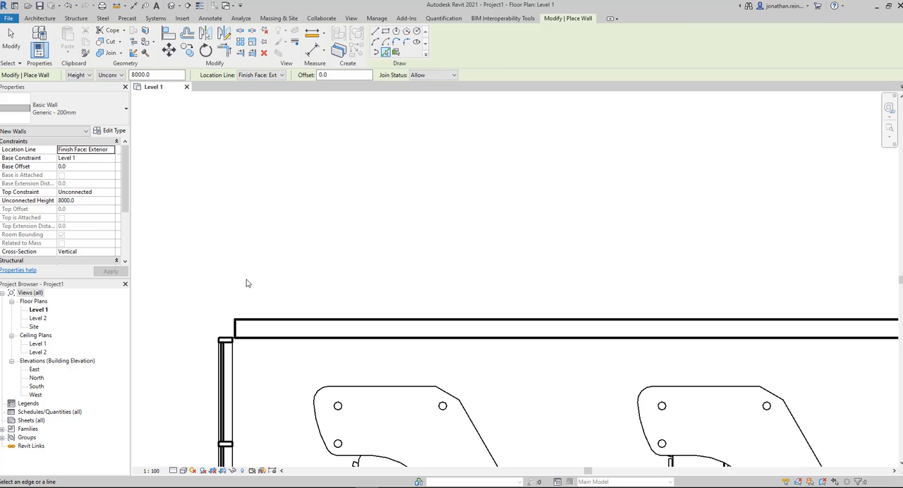
{"action": "left_click", "coordinate": [257, 323]}
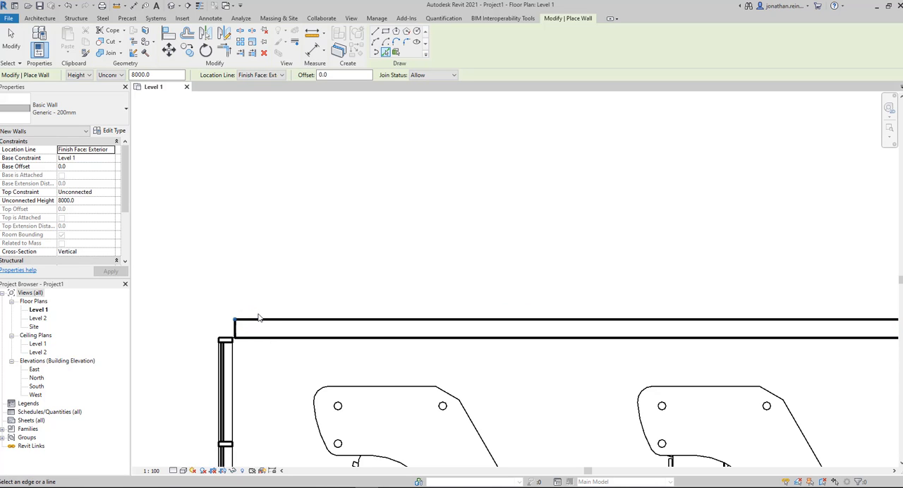
Step: Place another Generic - 200mm wall along the sloping outer edge line of the linked plan, past the File Store
{"action": "scroll", "coordinate": [257, 331], "scroll_direction": "down", "scroll_amount": 3}
{"action": "middle_click_drag", "start_coordinate": [258, 332], "coordinate": [71, 332]}
{"action": "middle_click_drag", "start_coordinate": [737, 306], "coordinate": [407, 309]}
{"action": "scroll", "coordinate": [407, 308], "scroll_direction": "up", "scroll_amount": 2}
{"action": "left_click", "coordinate": [427, 337]}
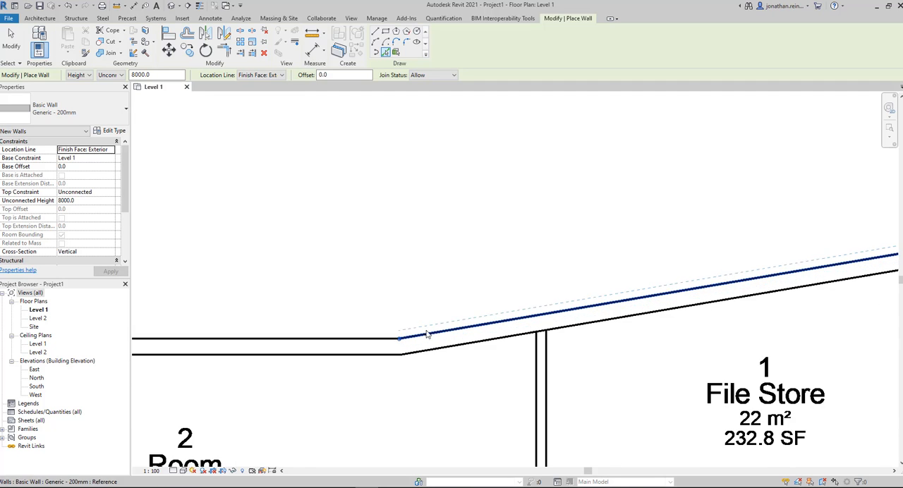
{"action": "scroll", "coordinate": [417, 295], "scroll_direction": "down", "scroll_amount": 2}
{"action": "middle_click_drag", "start_coordinate": [767, 236], "coordinate": [432, 279]}
{"action": "middle_click_drag", "start_coordinate": [609, 253], "coordinate": [232, 252]}
{"action": "middle_click_drag", "start_coordinate": [529, 259], "coordinate": [127, 286]}
{"action": "middle_click_drag", "start_coordinate": [675, 246], "coordinate": [525, 246]}
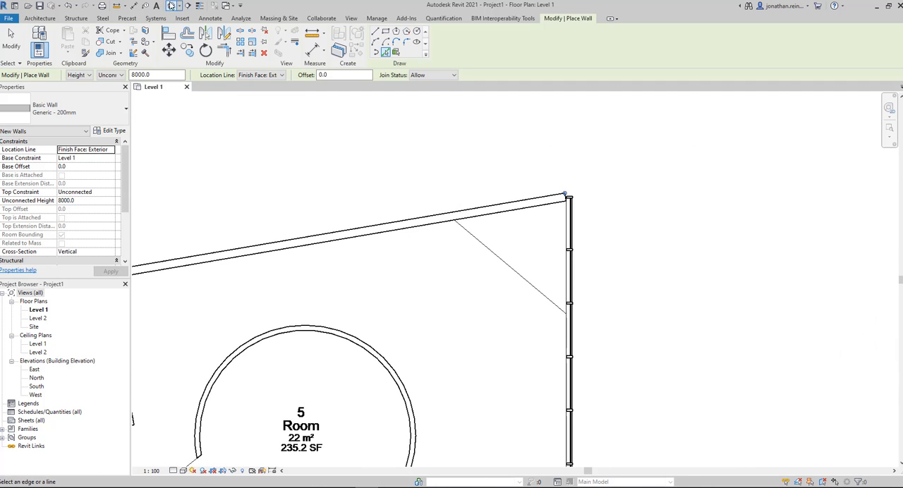
Step: Open the default 3D view framed on the new walls and end wall placement
{"action": "left_click", "coordinate": [171, 6]}
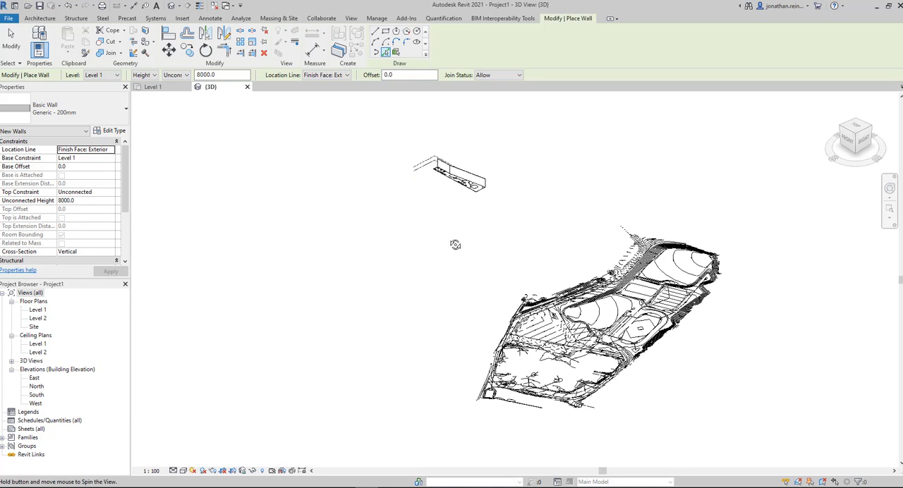
{"action": "scroll", "coordinate": [414, 131], "scroll_direction": "up", "scroll_amount": 5}
{"action": "scroll", "coordinate": [413, 131], "scroll_direction": "up", "scroll_amount": 1}
{"action": "middle_click_drag", "start_coordinate": [413, 131], "coordinate": [461, 218]}
{"action": "key", "text": "Escape"}
{"action": "key", "text": "Escape"}
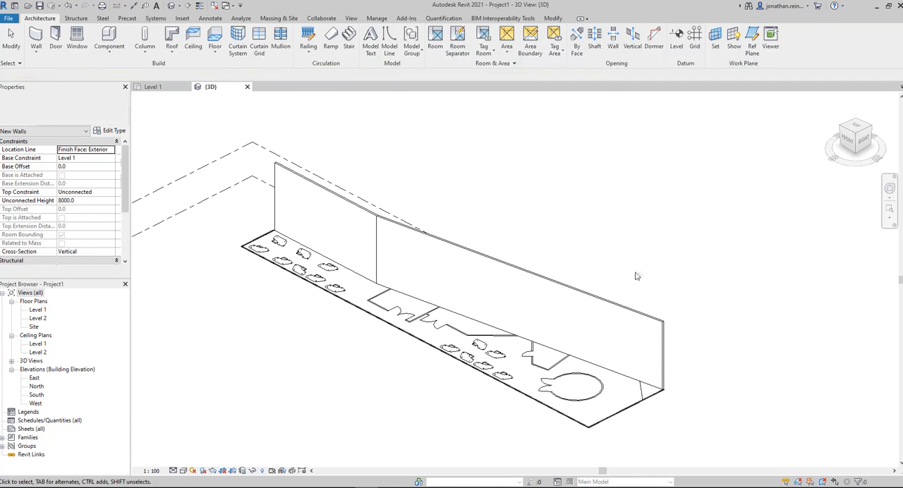
Step: Set the longer, sloping wall's top constraint to Up to level: Level 2
{"action": "left_click", "coordinate": [654, 316]}
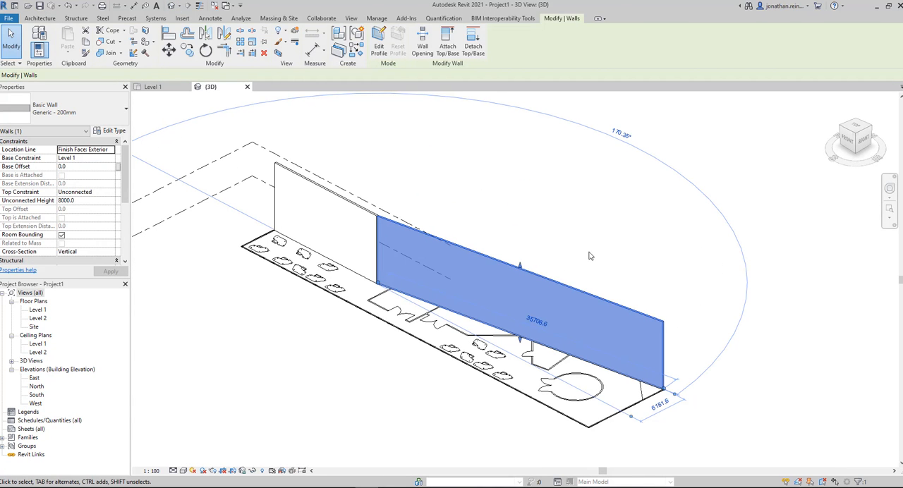
{"action": "middle_click_drag", "start_coordinate": [482, 202], "coordinate": [542, 216]}
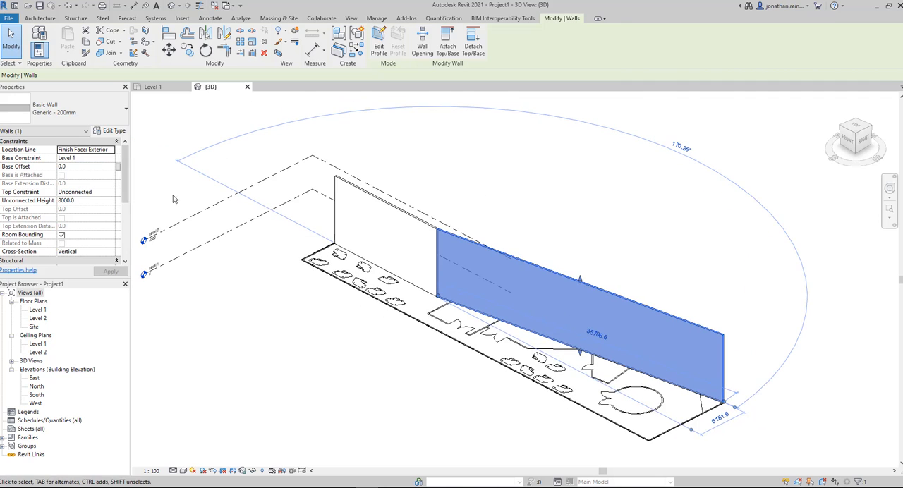
{"action": "left_click", "coordinate": [112, 193]}
{"action": "left_click", "coordinate": [110, 192]}
{"action": "left_click", "coordinate": [88, 216]}
{"action": "left_click", "coordinate": [112, 272]}
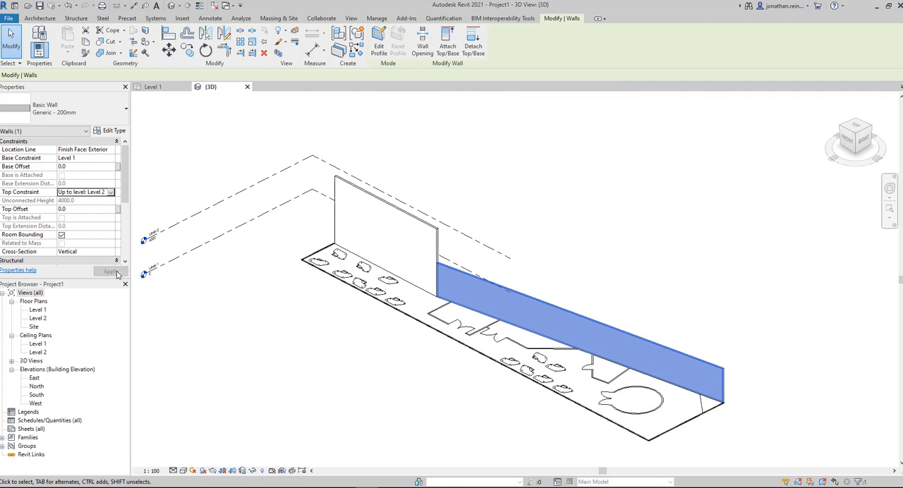
Step: Constrain the top of the shorter wall beside the desks to Up to level: Level 2
{"action": "left_click", "coordinate": [498, 190]}
{"action": "left_click", "coordinate": [424, 223]}
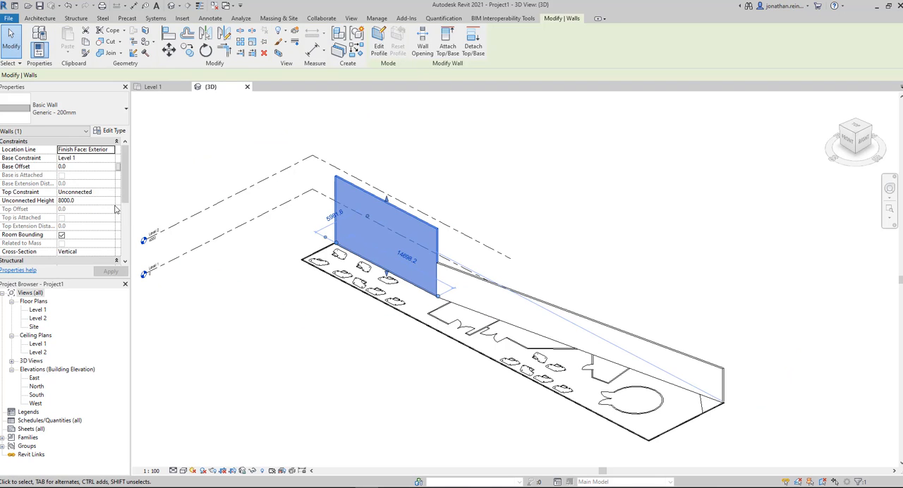
{"action": "left_click", "coordinate": [112, 193]}
{"action": "left_click", "coordinate": [88, 216]}
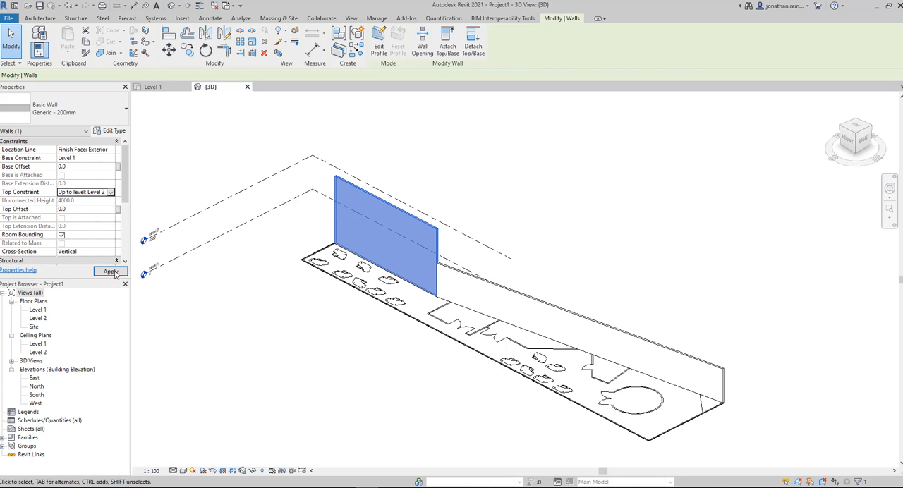
{"action": "left_click", "coordinate": [114, 276]}
{"action": "left_click", "coordinate": [582, 159]}
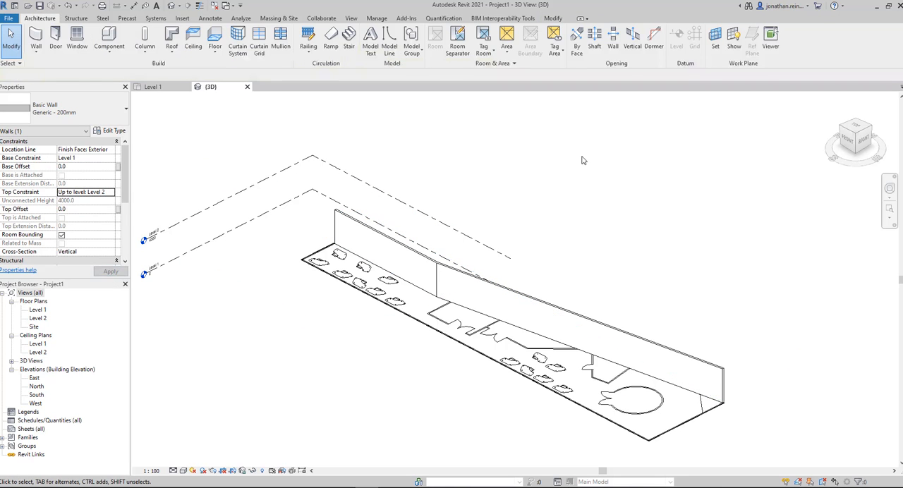
Step: Examine the linked plan's outer corner and mullioned edge lines near the desks in the 3D view
{"action": "left_click", "coordinate": [685, 423]}
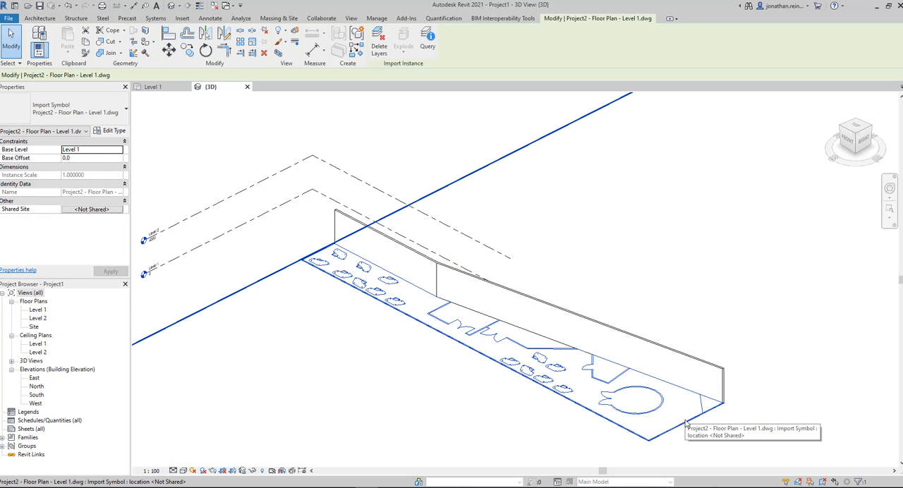
{"action": "left_click", "coordinate": [302, 278]}
{"action": "scroll", "coordinate": [289, 275], "scroll_direction": "up", "scroll_amount": 4}
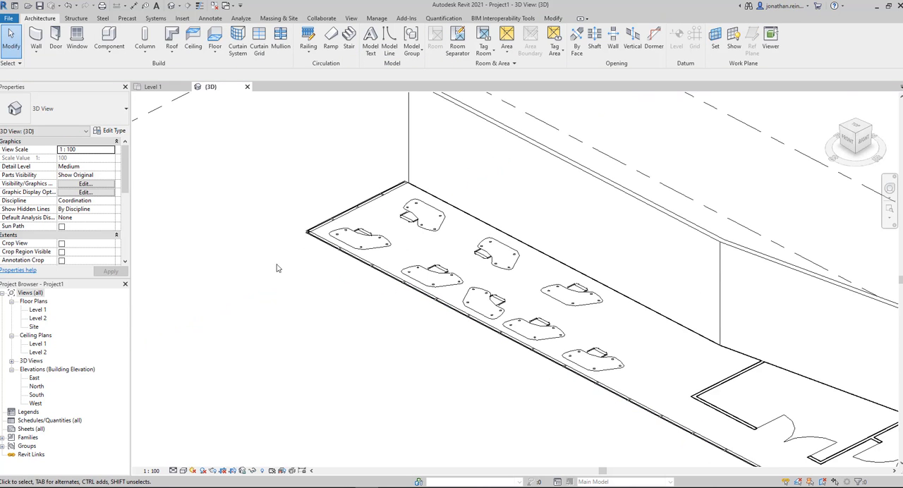
{"action": "scroll", "coordinate": [301, 305], "scroll_direction": "up", "scroll_amount": 3}
{"action": "scroll", "coordinate": [387, 372], "scroll_direction": "up", "scroll_amount": 1}
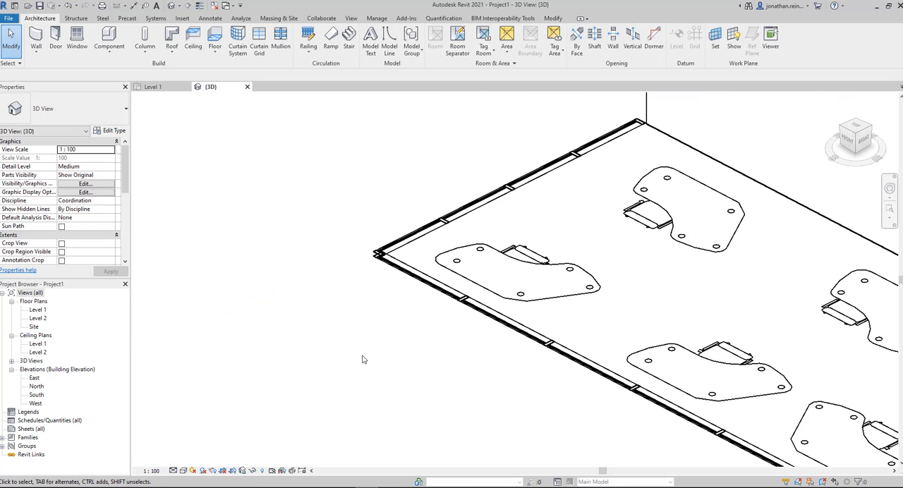
{"action": "scroll", "coordinate": [354, 351], "scroll_direction": "down", "scroll_amount": 3}
{"action": "middle_click_drag", "start_coordinate": [361, 347], "coordinate": [268, 310]}
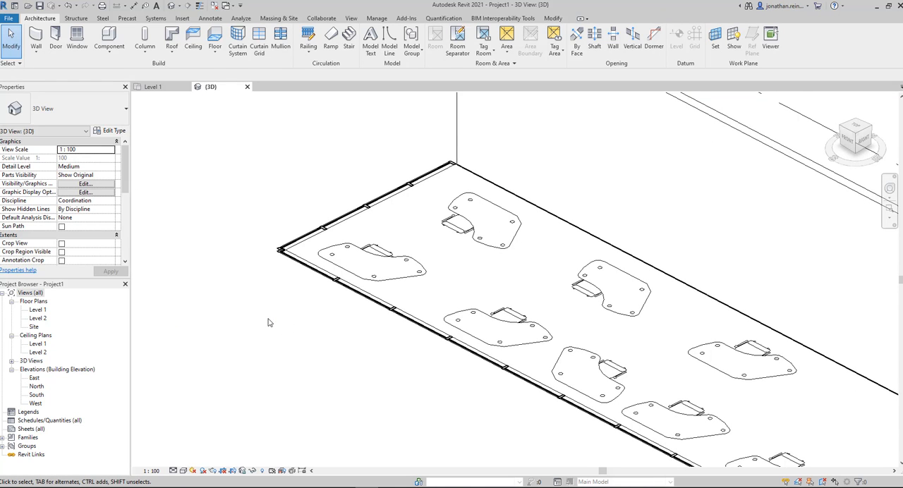
{"action": "scroll", "coordinate": [296, 324], "scroll_direction": "down", "scroll_amount": 3}
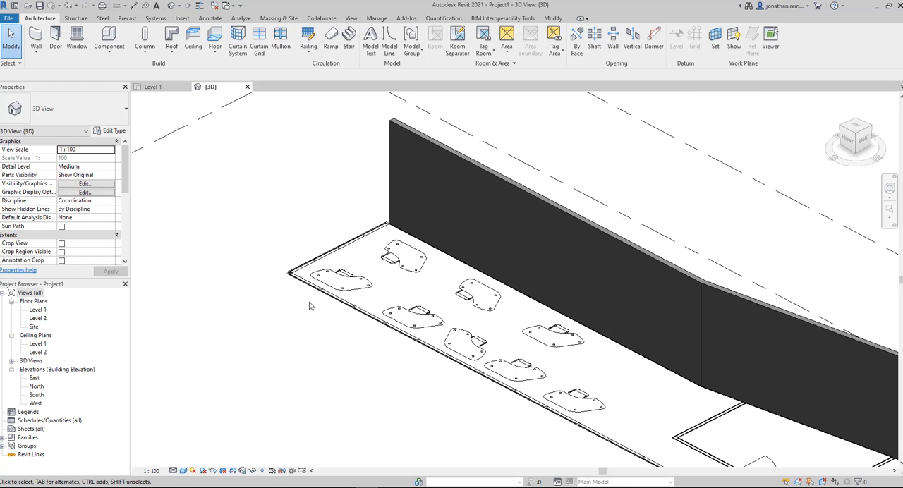
{"action": "left_click", "coordinate": [321, 296]}
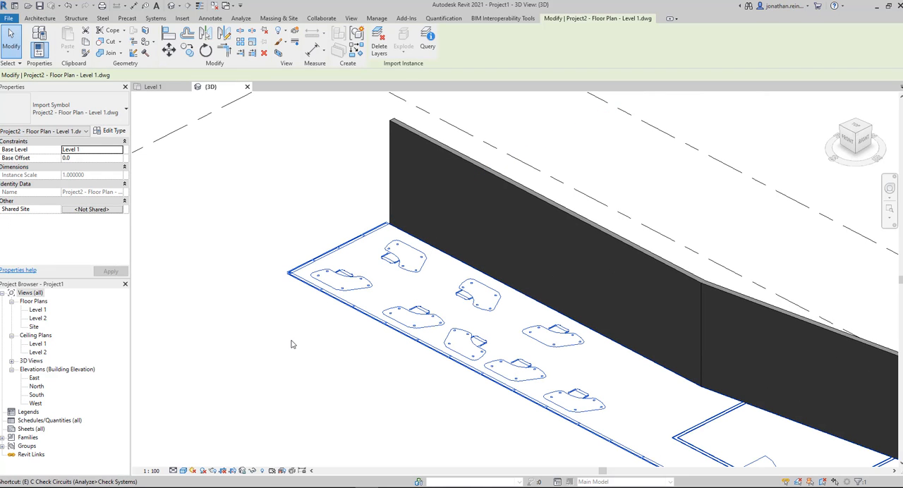
{"action": "key", "text": "w"}
{"action": "key", "text": "a"}
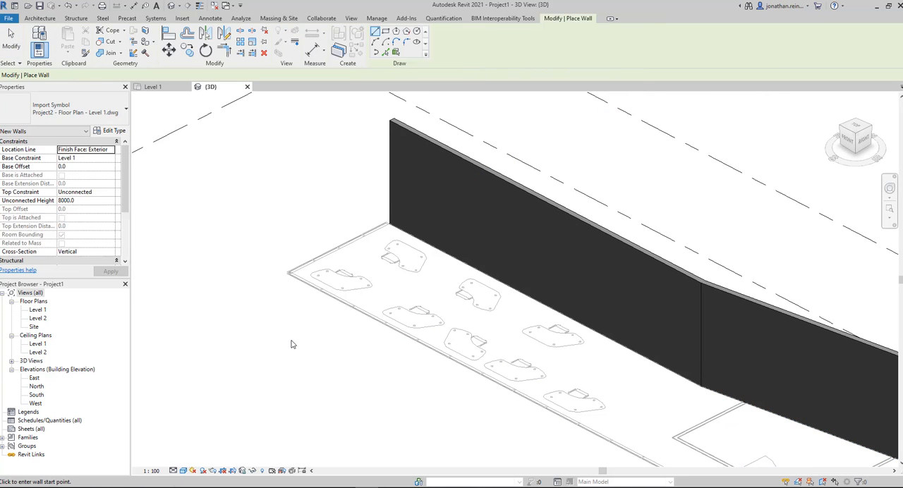
{"action": "scroll", "coordinate": [280, 266], "scroll_direction": "up", "scroll_amount": 2}
{"action": "scroll", "coordinate": [280, 266], "scroll_direction": "up", "scroll_amount": 5}
{"action": "key", "text": "Escape"}
{"action": "key", "text": "Escape"}
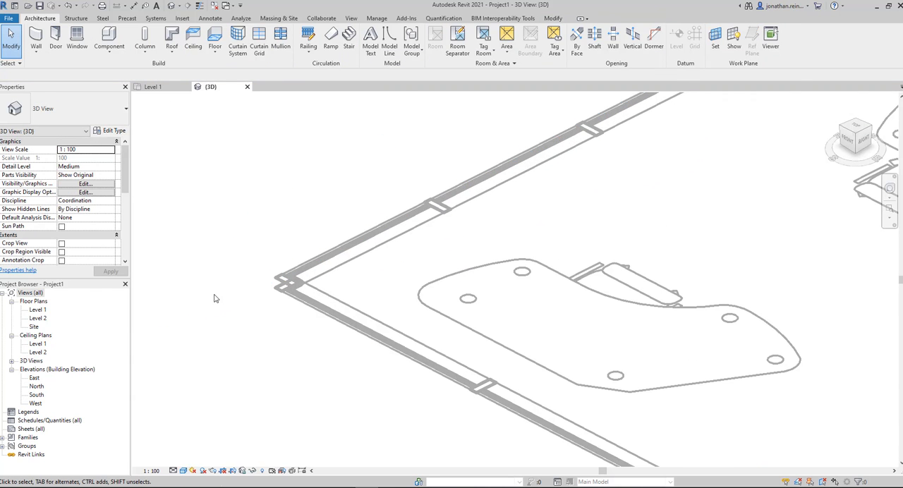
Step: Open the Level 1 floor plan framed on the corner where the thick wall meets the mullioned end line beside the desks
{"action": "scroll", "coordinate": [215, 298], "scroll_direction": "down", "scroll_amount": 3}
{"action": "left_click", "coordinate": [37, 310]}
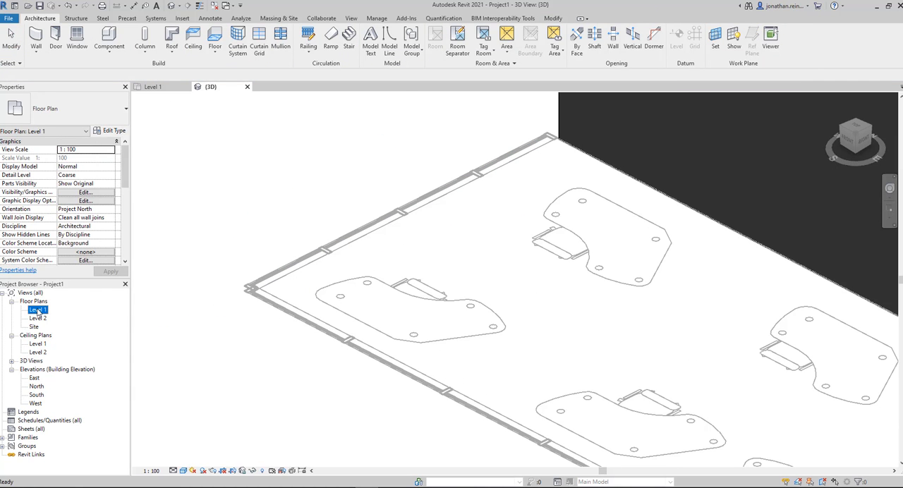
{"action": "double_click", "coordinate": [37, 311]}
{"action": "scroll", "coordinate": [403, 322], "scroll_direction": "down", "scroll_amount": 5}
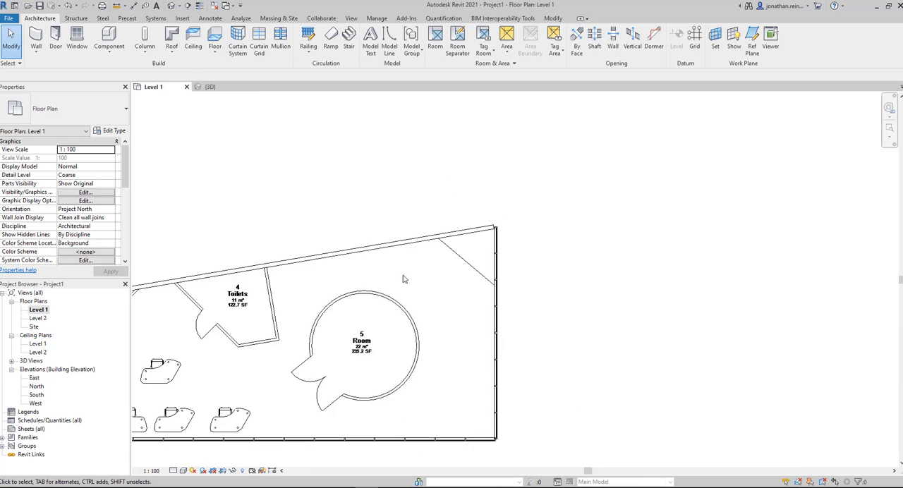
{"action": "left_click", "coordinate": [403, 322]}
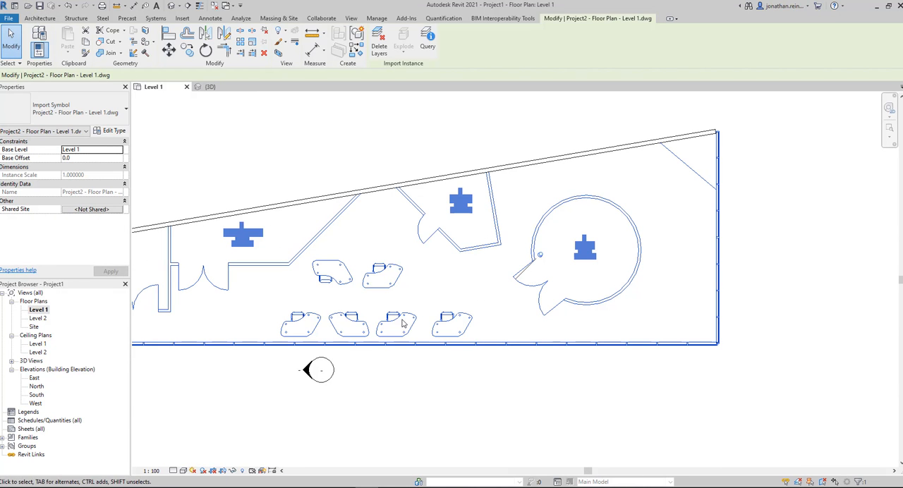
{"action": "left_click", "coordinate": [607, 373]}
{"action": "scroll", "coordinate": [538, 318], "scroll_direction": "down", "scroll_amount": 3}
{"action": "middle_click_drag", "start_coordinate": [626, 293], "coordinate": [885, 262]}
{"action": "scroll", "coordinate": [473, 272], "scroll_direction": "up", "scroll_amount": 4}
{"action": "scroll", "coordinate": [416, 268], "scroll_direction": "up", "scroll_amount": 6}
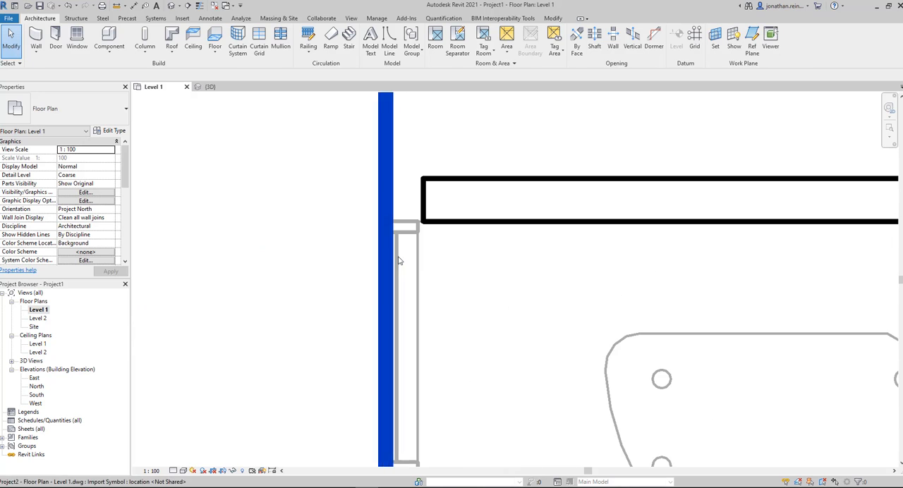
{"action": "left_click", "coordinate": [422, 205]}
{"action": "middle_click_drag", "start_coordinate": [348, 161], "coordinate": [241, 186]}
{"action": "scroll", "coordinate": [241, 186], "scroll_direction": "up", "scroll_amount": 1}
{"action": "left_click", "coordinate": [169, 141]}
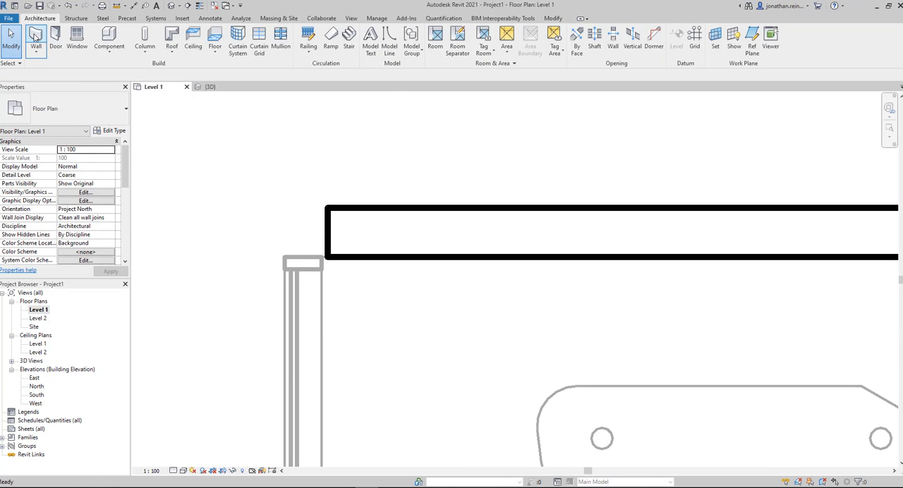
Step: Set up a new wall of type Curtain Wall: Storefront with its height up to Level 2
{"action": "left_click", "coordinate": [37, 39]}
{"action": "left_click", "coordinate": [103, 111]}
{"action": "scroll", "coordinate": [80, 265], "scroll_direction": "down", "scroll_amount": 4}
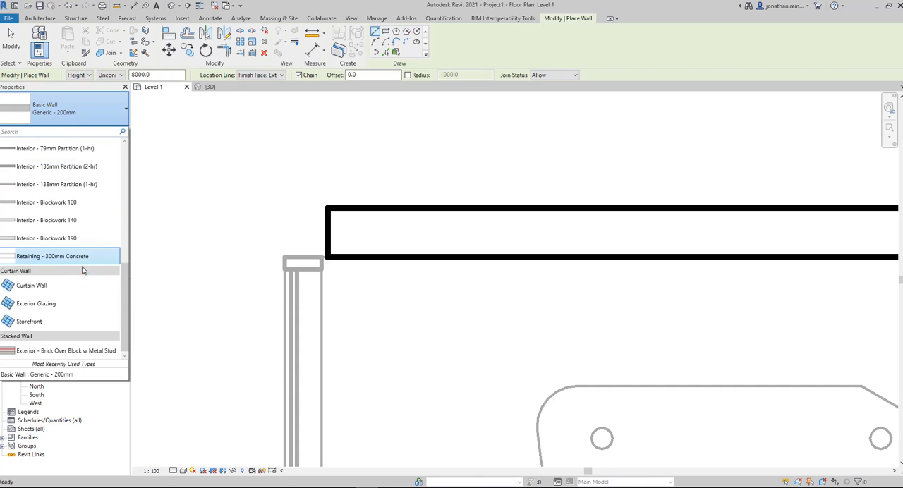
{"action": "left_click", "coordinate": [40, 326]}
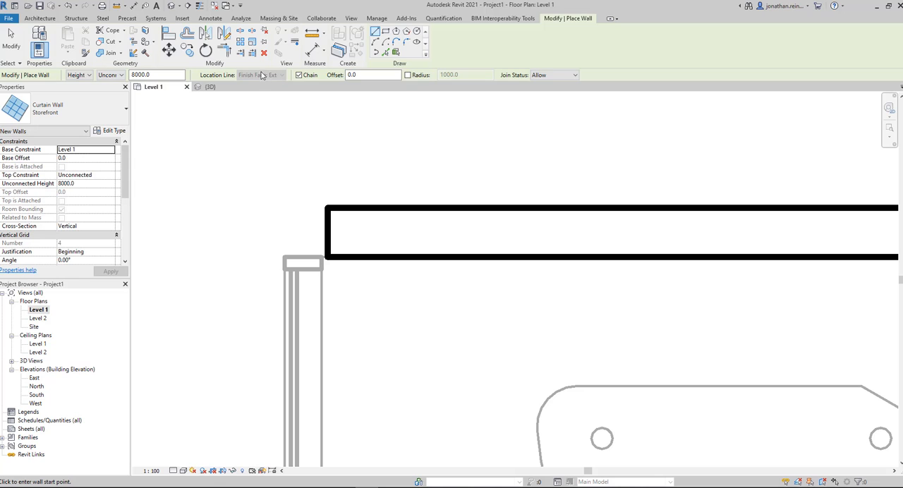
{"action": "left_click", "coordinate": [117, 75]}
{"action": "left_click", "coordinate": [109, 91]}
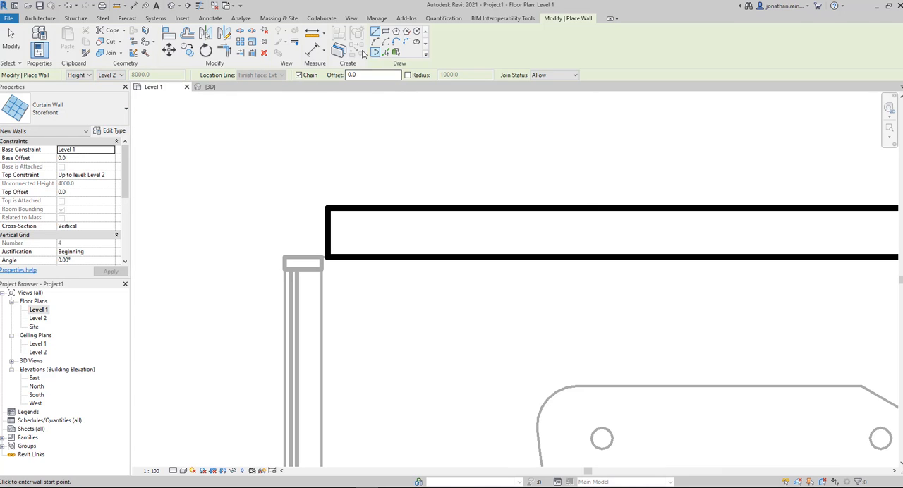
Step: Try to place the Storefront curtain wall by picking the outermost line of the mullioned end beside the desks
{"action": "left_click", "coordinate": [385, 52]}
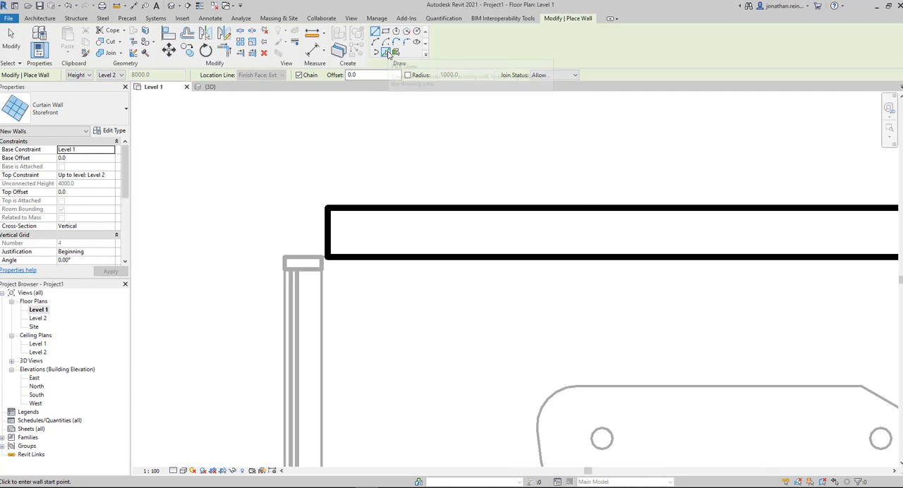
{"action": "left_click", "coordinate": [286, 342]}
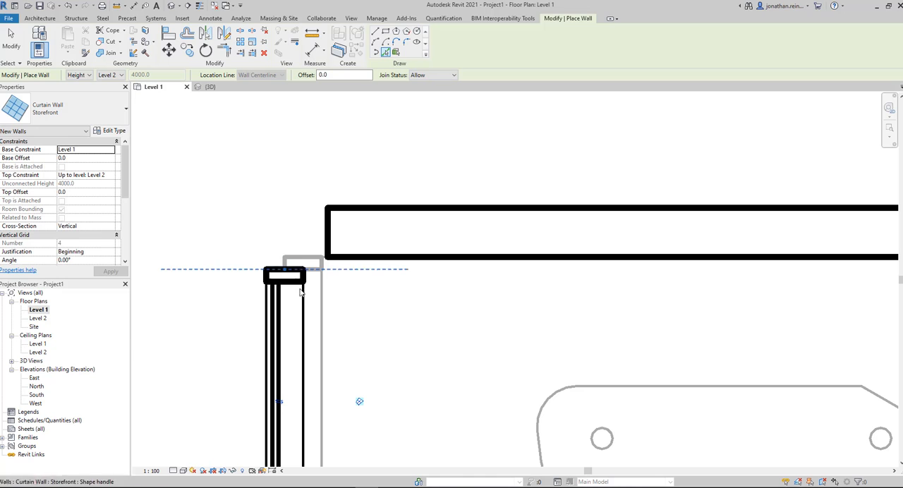
{"action": "key", "text": "Escape"}
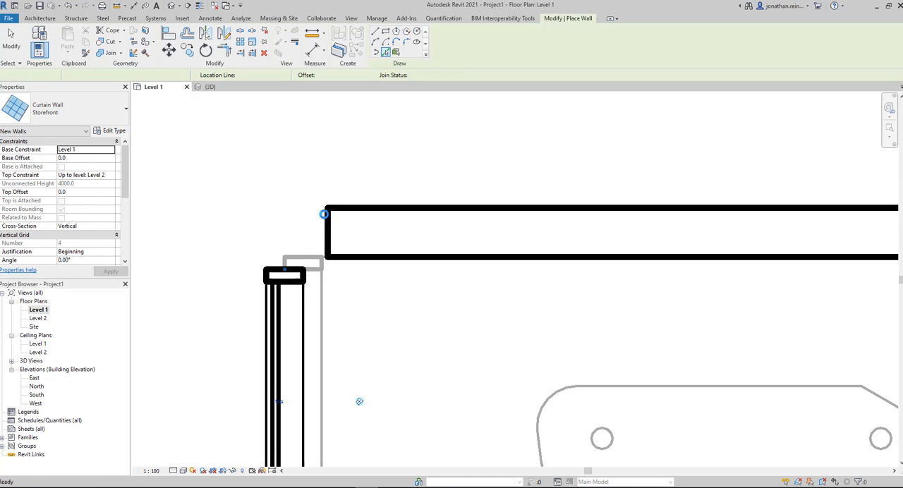
{"action": "key", "text": "Escape"}
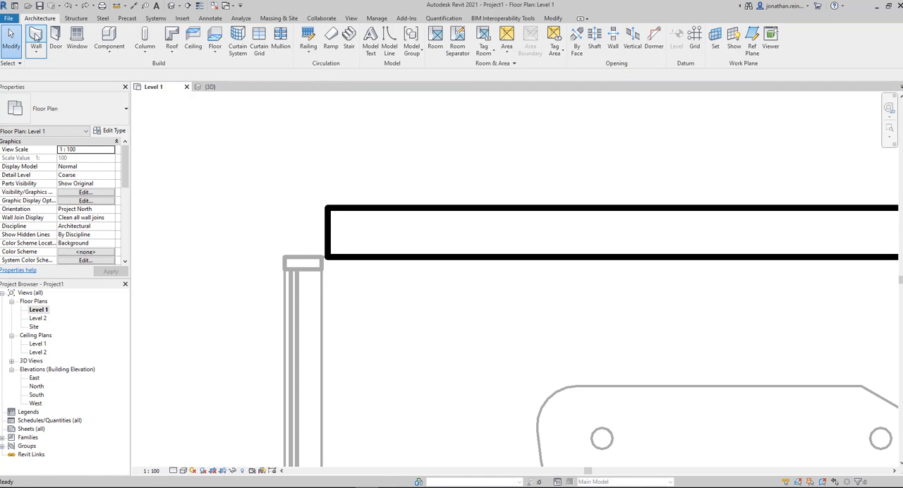
Step: Place Storefront curtain walls by picking the glazing lines of the end beside the desks and of the long mullioned edge
{"action": "key", "text": "w"}
{"action": "key", "text": "a"}
{"action": "scroll", "coordinate": [268, 125], "scroll_direction": "down", "scroll_amount": 5}
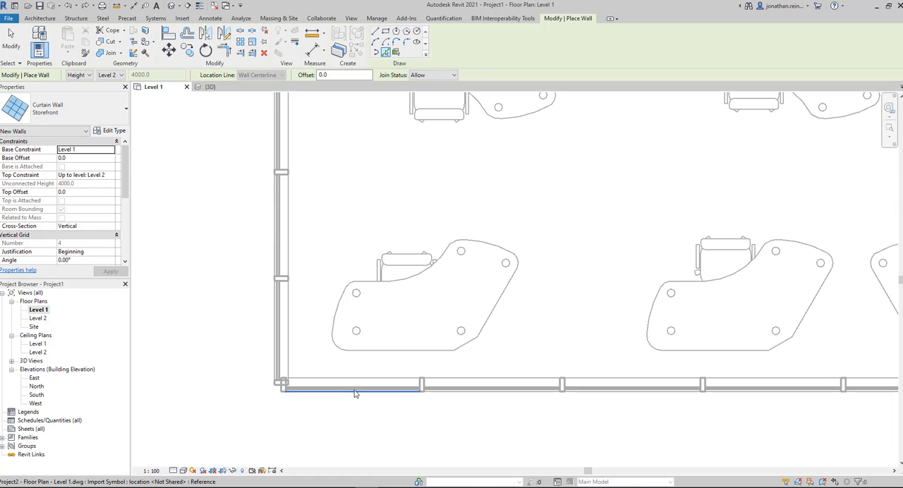
{"action": "left_click", "coordinate": [355, 387]}
Step: Place a Storefront curtain wall by picking a glazing line on the opposite end of the building, near the circular room
{"action": "scroll", "coordinate": [494, 356], "scroll_direction": "down", "scroll_amount": 2}
{"action": "middle_click_drag", "start_coordinate": [573, 313], "coordinate": [207, 313]}
{"action": "scroll", "coordinate": [621, 319], "scroll_direction": "down", "scroll_amount": 3}
{"action": "middle_click_drag", "start_coordinate": [695, 310], "coordinate": [296, 302]}
{"action": "middle_click_drag", "start_coordinate": [709, 355], "coordinate": [297, 360]}
{"action": "scroll", "coordinate": [543, 314], "scroll_direction": "up", "scroll_amount": 5}
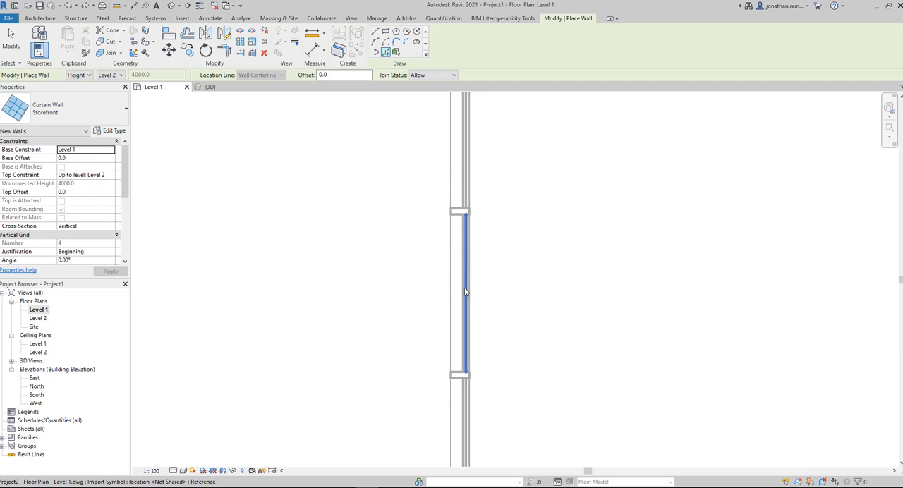
{"action": "left_click", "coordinate": [460, 291]}
Step: Extend the long edge's curtain wall and the curtain wall at the circular room's end to a corner with Trim/Extend to Corner
{"action": "scroll", "coordinate": [639, 262], "scroll_direction": "down", "scroll_amount": 5}
{"action": "key", "text": "t"}
{"action": "key", "text": "r"}
{"action": "scroll", "coordinate": [524, 334], "scroll_direction": "down", "scroll_amount": 5}
{"action": "middle_click_drag", "start_coordinate": [386, 407], "coordinate": [646, 374]}
{"action": "left_click", "coordinate": [216, 342]}
{"action": "left_click", "coordinate": [860, 314]}
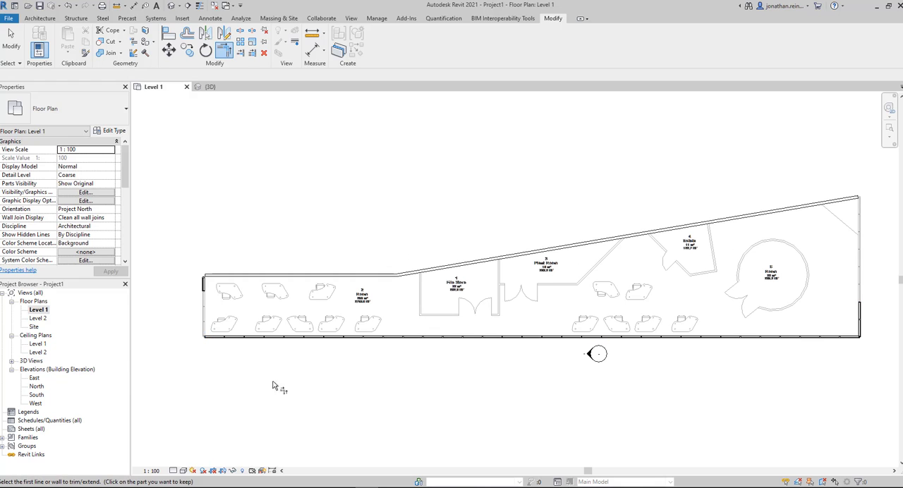
Step: Join the desk-end curtain wall to the long curtain wall and the circular-room-end curtain wall to the sloping wall at their corners
{"action": "left_click", "coordinate": [205, 284]}
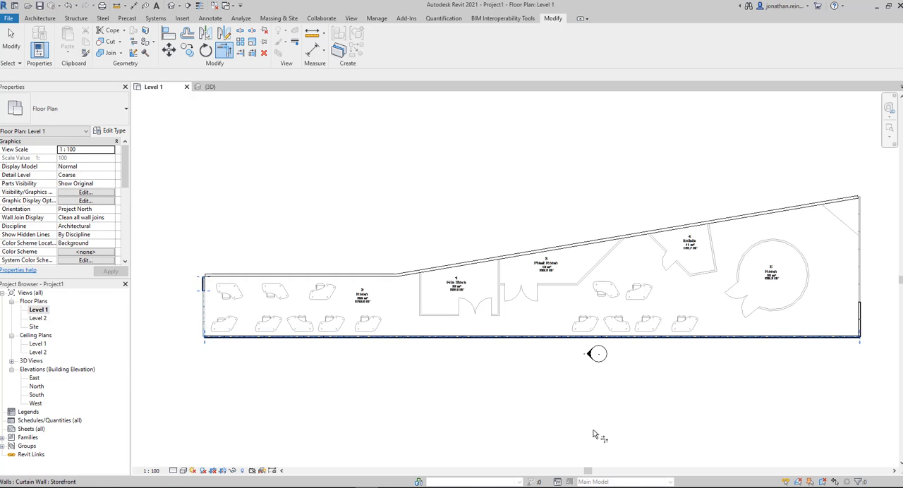
{"action": "middle_click_drag", "start_coordinate": [659, 409], "coordinate": [361, 408]}
{"action": "left_click", "coordinate": [533, 205]}
{"action": "left_click", "coordinate": [564, 315]}
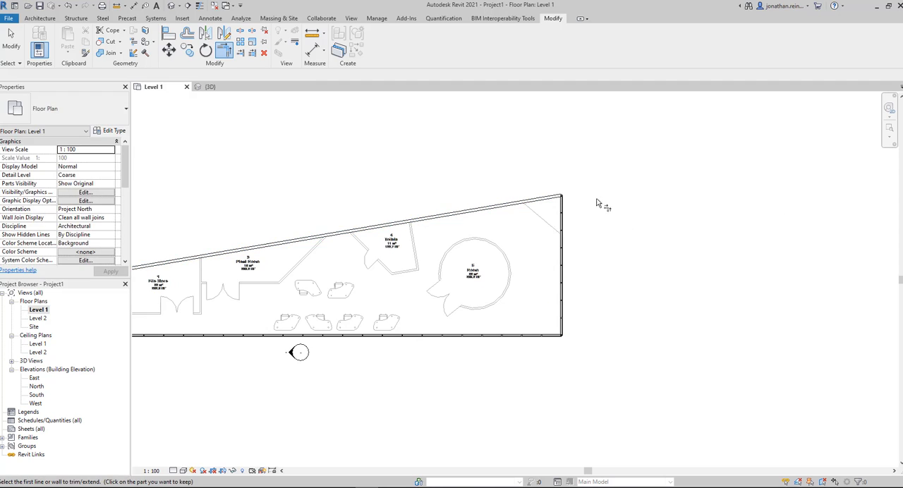
{"action": "scroll", "coordinate": [578, 198], "scroll_direction": "up", "scroll_amount": 4}
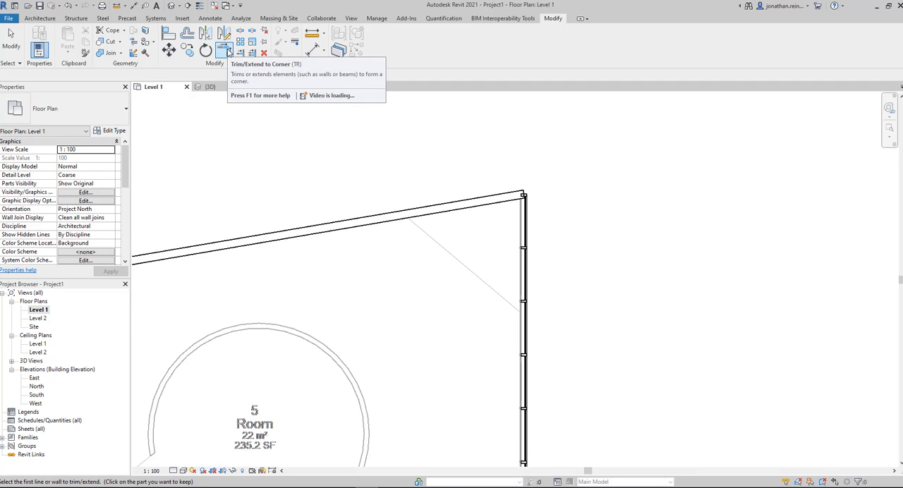
{"action": "key", "text": "Escape"}
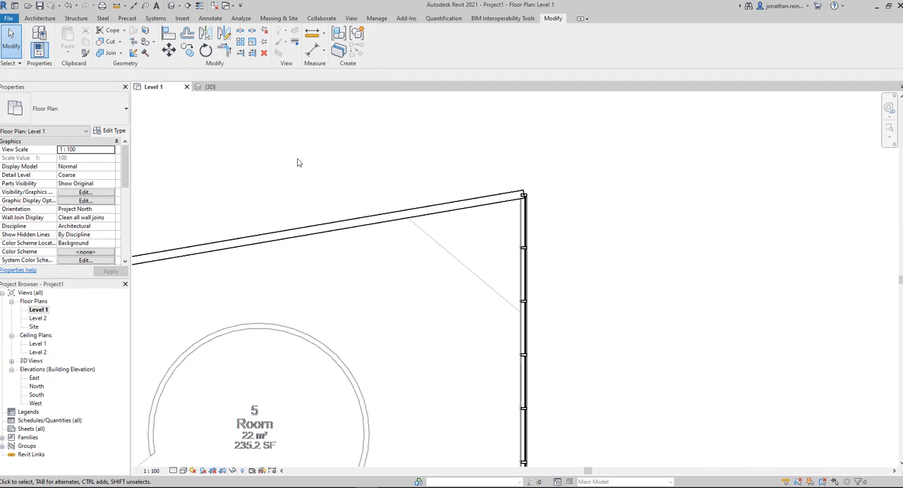
Step: Show the 3D view from the Front, with the whole building framed between Level 1 and Level 2
{"action": "left_click", "coordinate": [210, 86]}
{"action": "scroll", "coordinate": [465, 272], "scroll_direction": "down", "scroll_amount": 5}
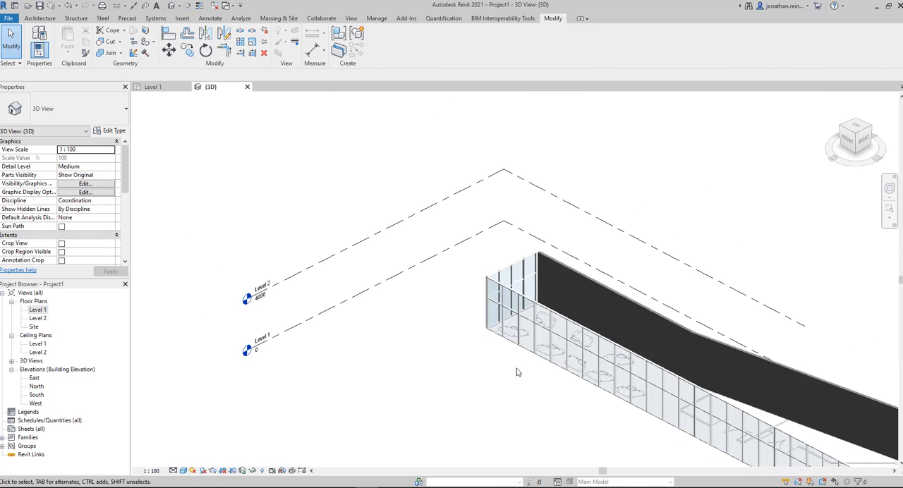
{"action": "scroll", "coordinate": [455, 263], "scroll_direction": "down", "scroll_amount": 2}
{"action": "middle_click_drag", "start_coordinate": [563, 372], "coordinate": [526, 177], "text": "shift"}
{"action": "left_click", "coordinate": [849, 139]}
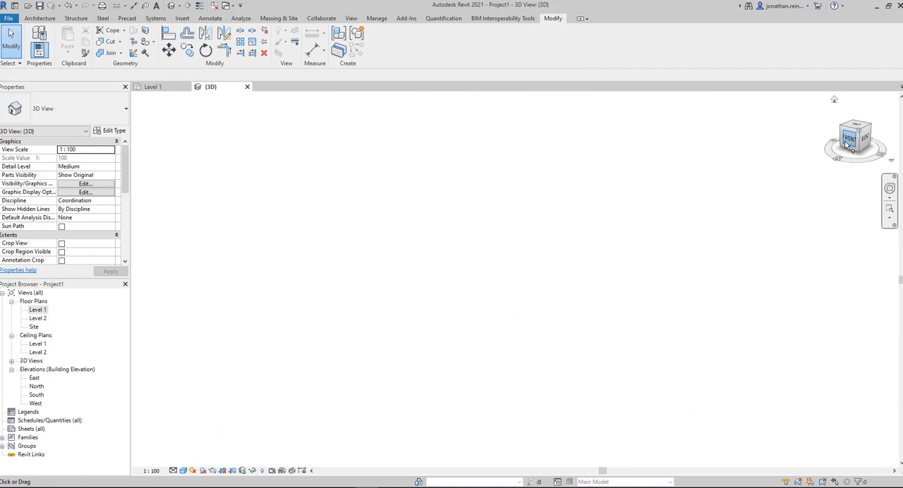
{"action": "scroll", "coordinate": [395, 273], "scroll_direction": "up", "scroll_amount": 5}
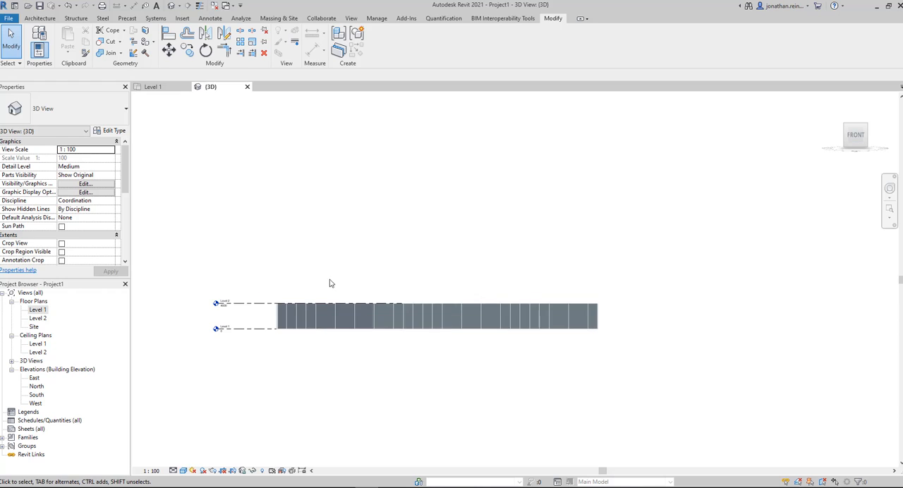
Step: Select the whole storey and copy it from Level 1 up to Level 2, a distance of 4000, with Constrain off
{"action": "left_click_drag", "start_coordinate": [268, 259], "coordinate": [679, 361]}
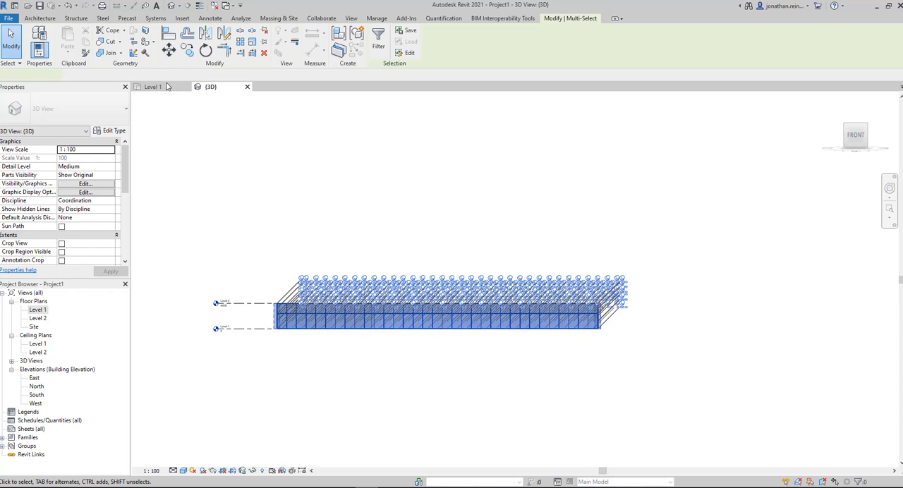
{"action": "left_click", "coordinate": [187, 49]}
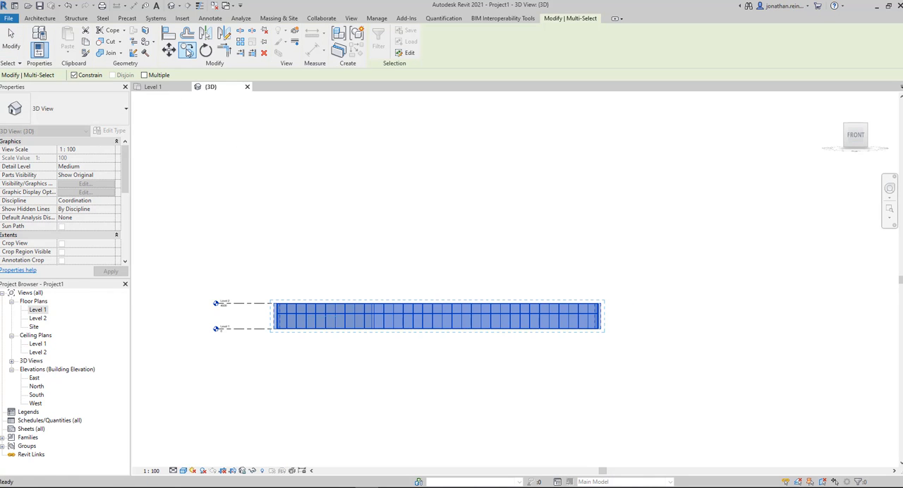
{"action": "left_click", "coordinate": [74, 75]}
{"action": "left_click", "coordinate": [248, 330]}
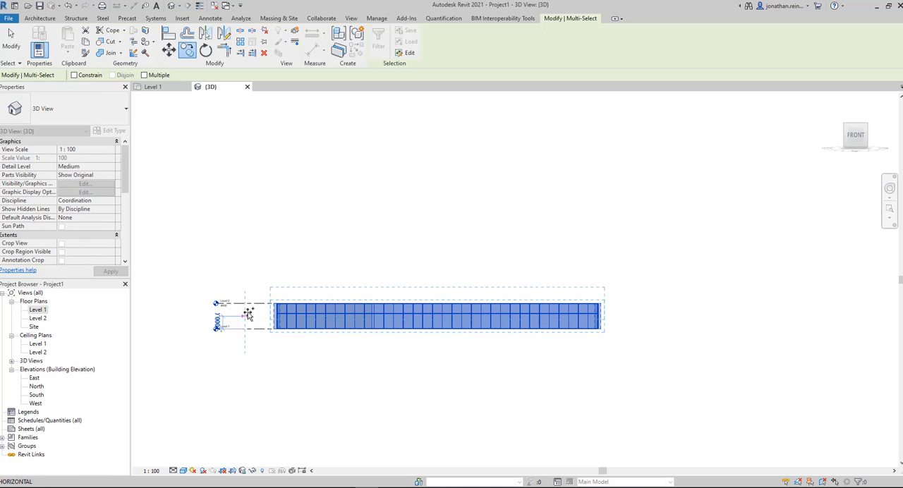
{"action": "left_click", "coordinate": [414, 189]}
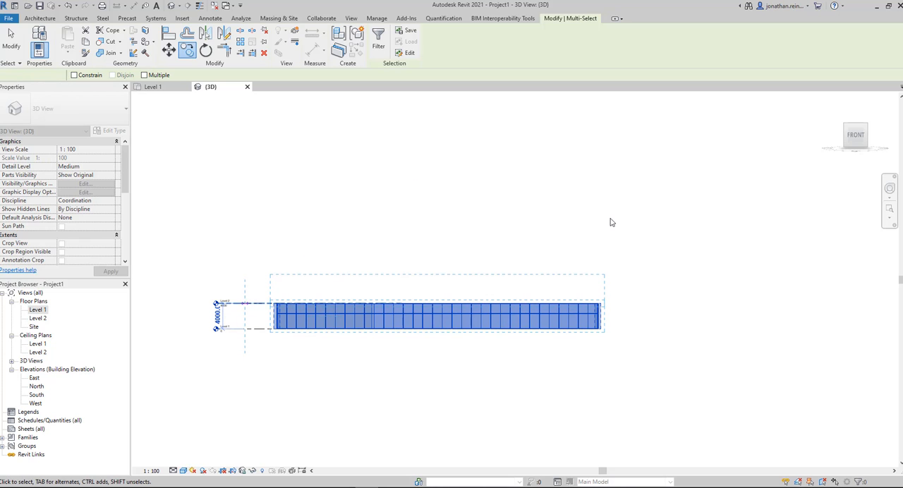